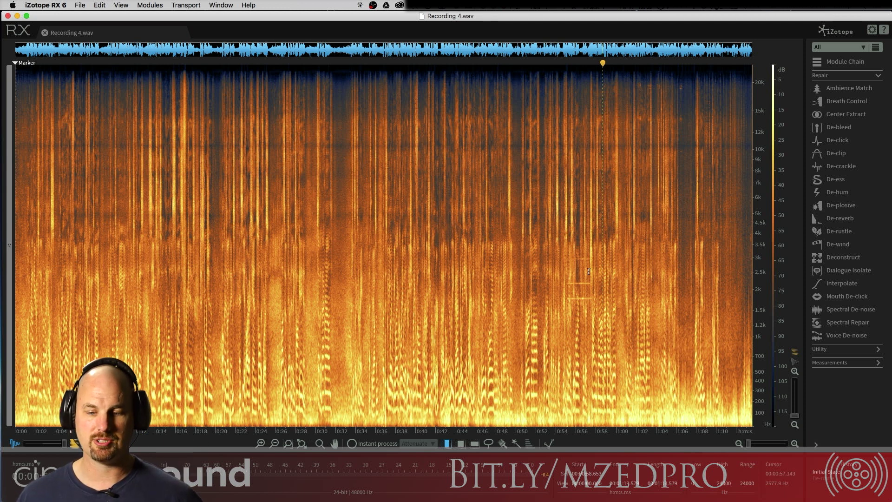
Step: Play the recording from about 0:49 to hear the untreated wind noise, stopping after the noisy passage
{"action": "left_click", "coordinate": [512, 250]}
{"action": "key", "text": "space"}
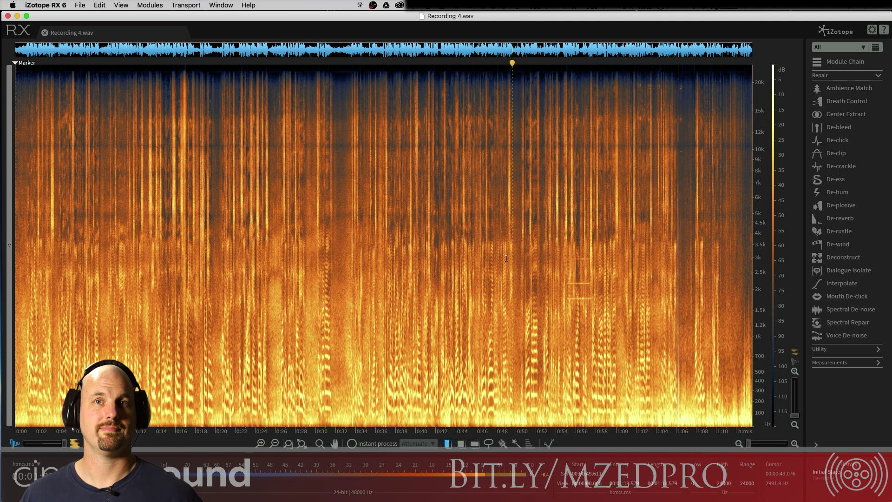
{"action": "key", "text": "space"}
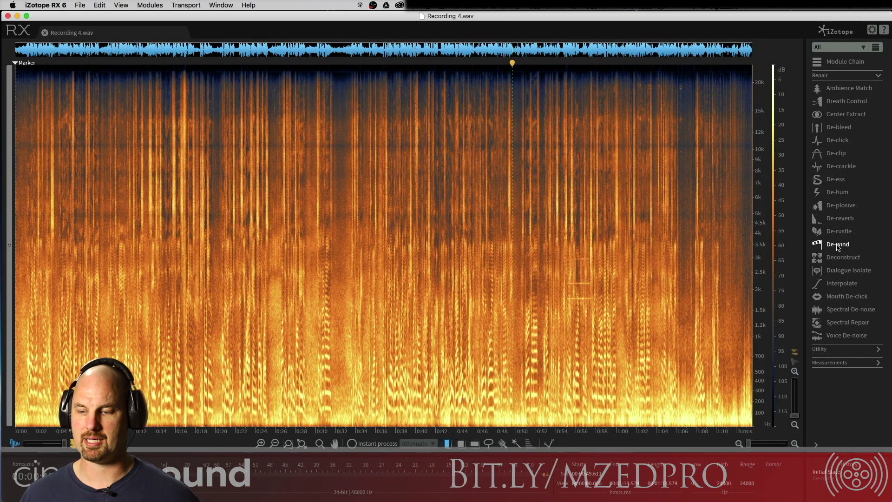
Step: Open De-wind and set Crossover frequency to 734 Hz, Fundamental recovery to 6.5 and Artifact smoothing to 4.3
{"action": "left_click", "coordinate": [837, 245]}
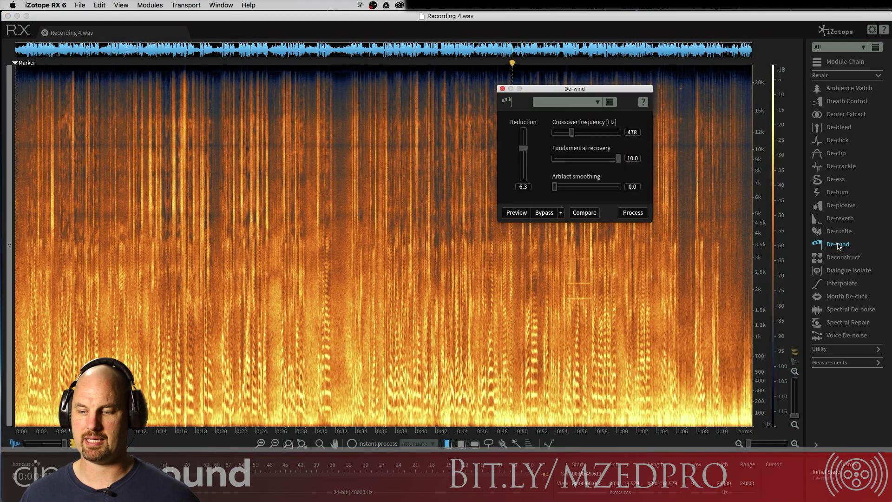
{"action": "left_click_drag", "start_coordinate": [620, 89], "coordinate": [609, 116]}
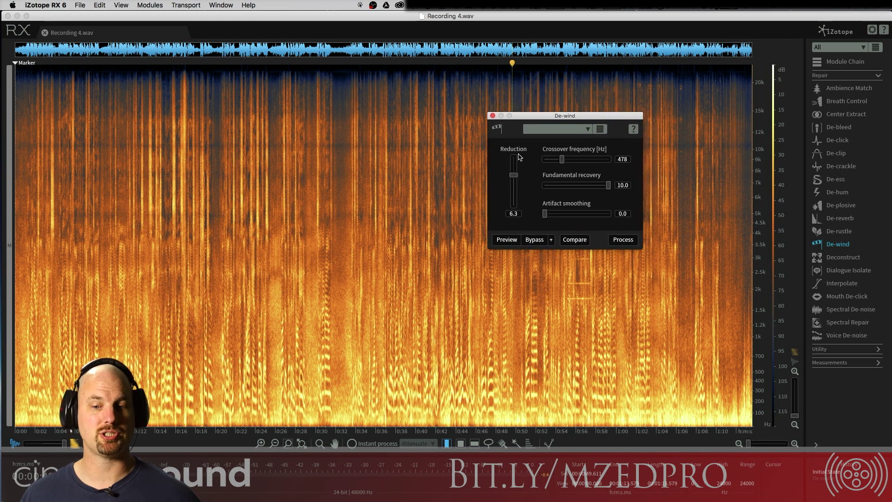
{"action": "left_click_drag", "start_coordinate": [562, 159], "coordinate": [575, 160]}
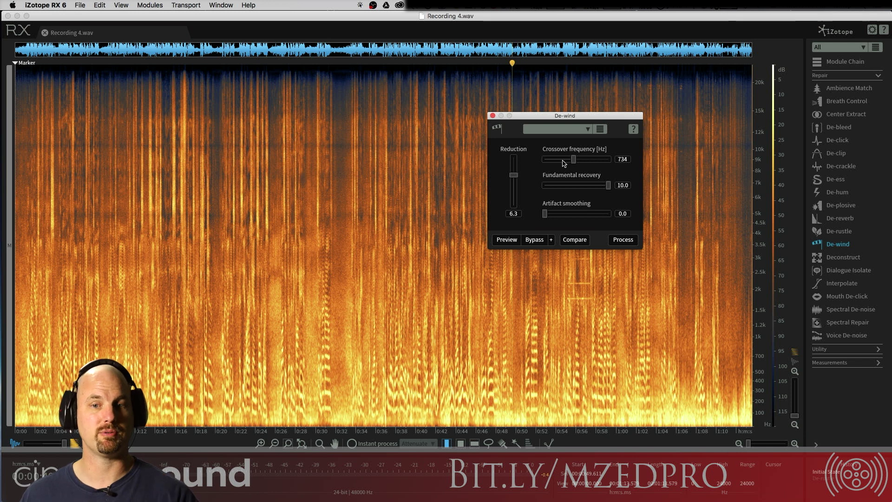
{"action": "left_click_drag", "start_coordinate": [610, 186], "coordinate": [583, 188]}
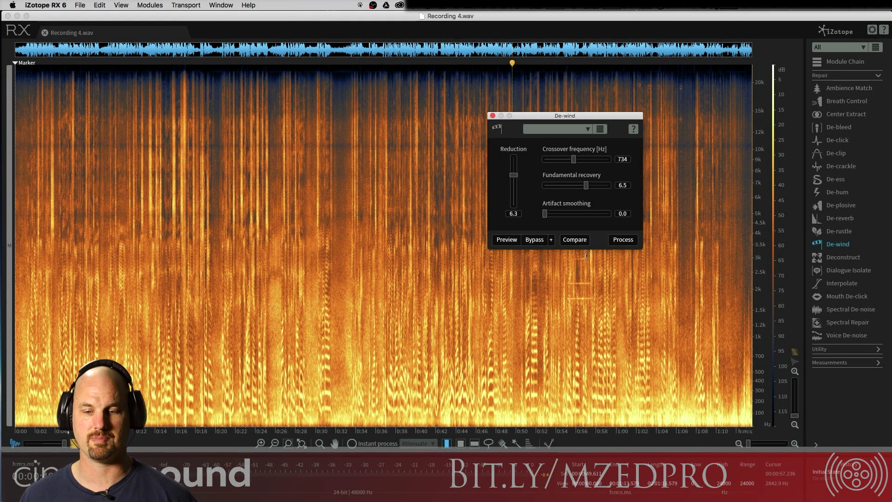
{"action": "left_click_drag", "start_coordinate": [546, 214], "coordinate": [573, 214]}
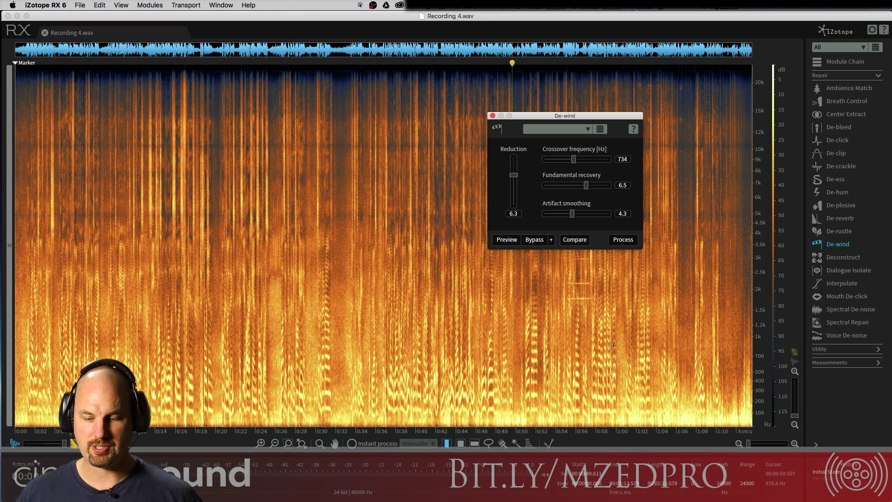
Step: Select the windy passage from about 0:59 to 1:09 and preview the De-wind effect on it
{"action": "left_click", "coordinate": [596, 355]}
{"action": "key", "text": "space"}
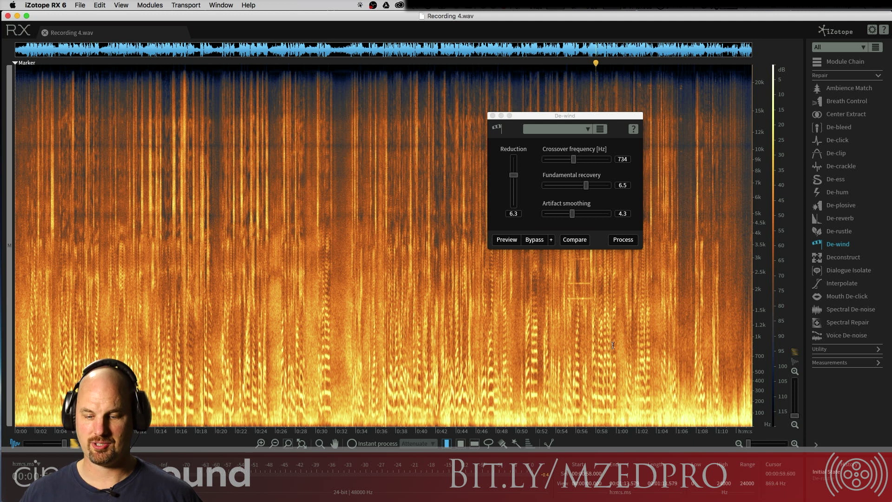
{"action": "left_click_drag", "start_coordinate": [606, 348], "coordinate": [697, 346]}
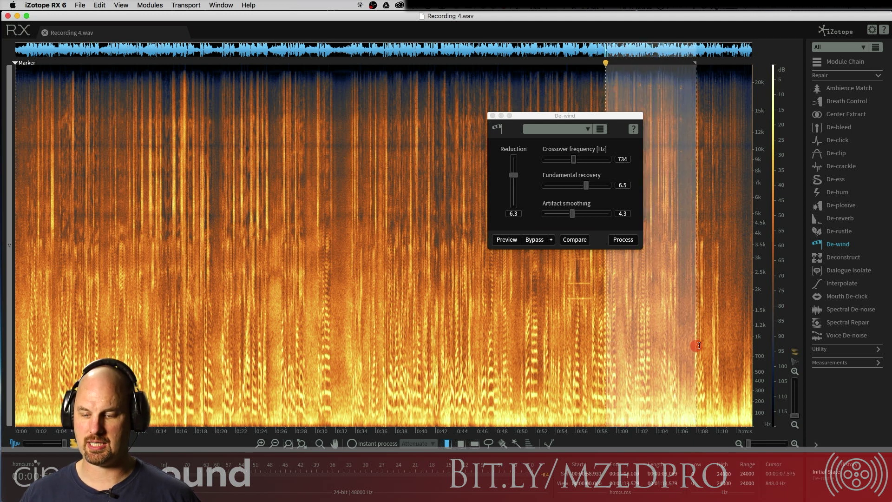
{"action": "key", "text": "space"}
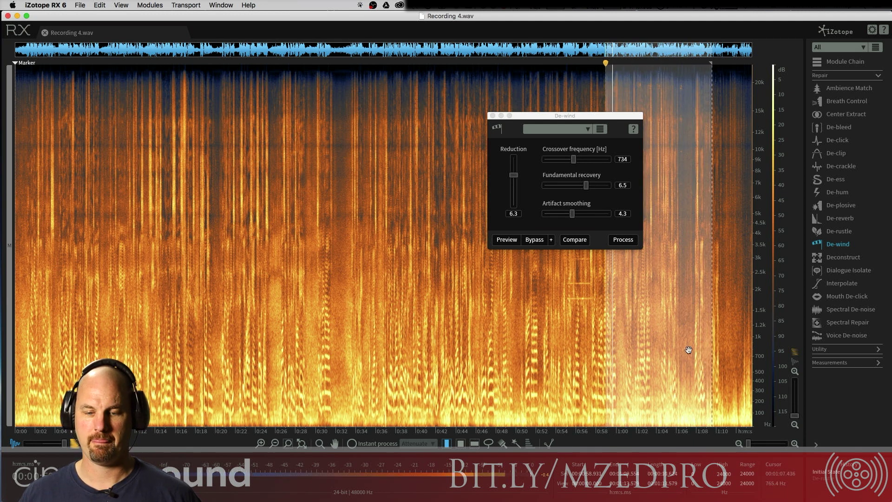
{"action": "left_click", "coordinate": [506, 241]}
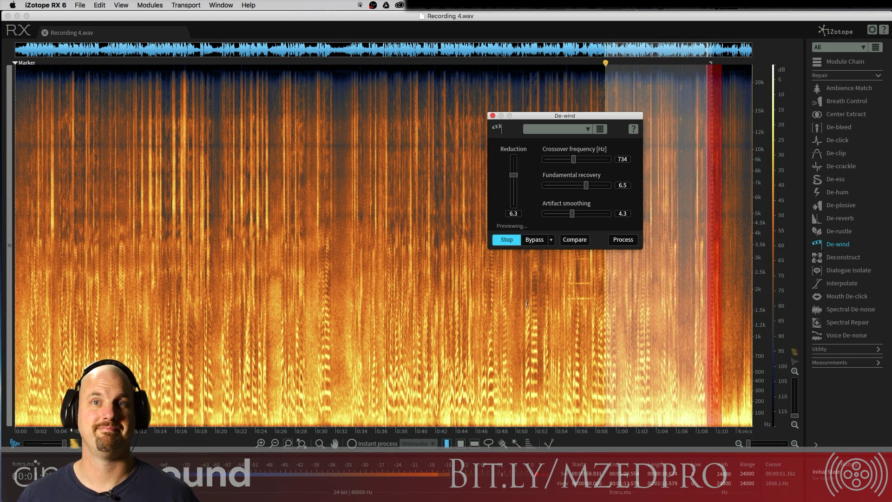
{"action": "key", "text": "space"}
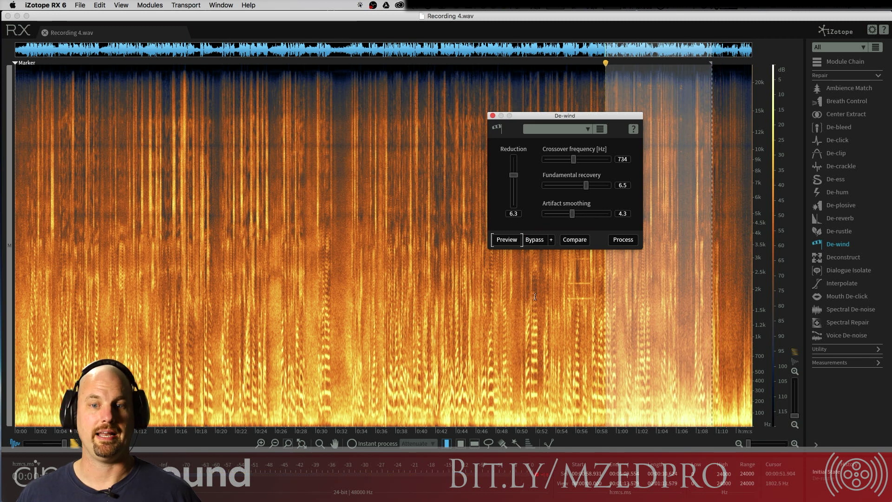
Step: Try processing the selected passage with De-wind, play it back from about 0:57, and undo the processing
{"action": "left_click", "coordinate": [623, 240]}
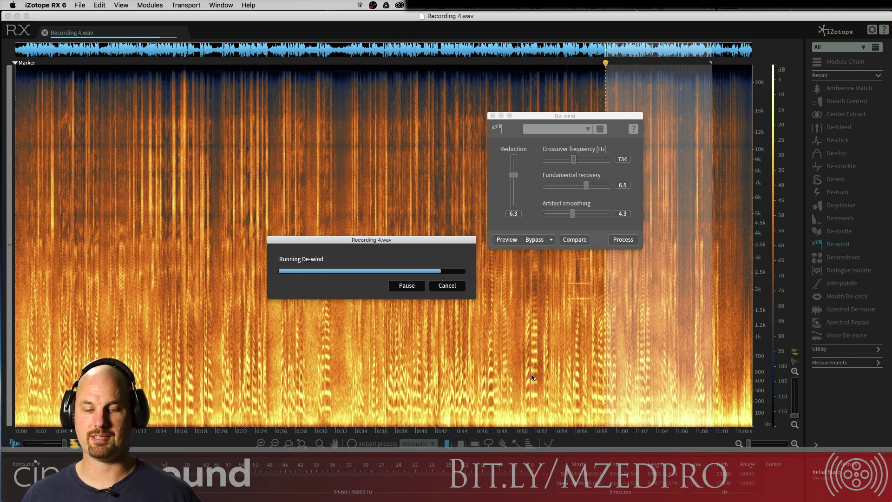
{"action": "left_click", "coordinate": [592, 371]}
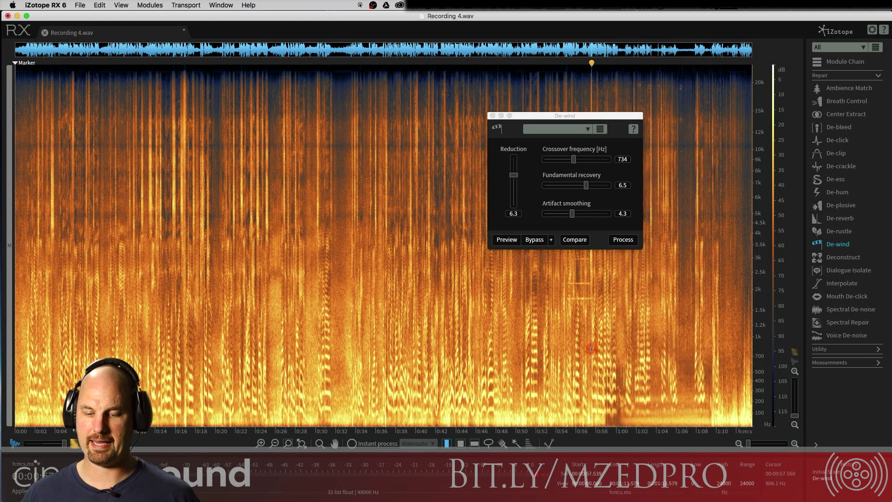
{"action": "key", "text": "space"}
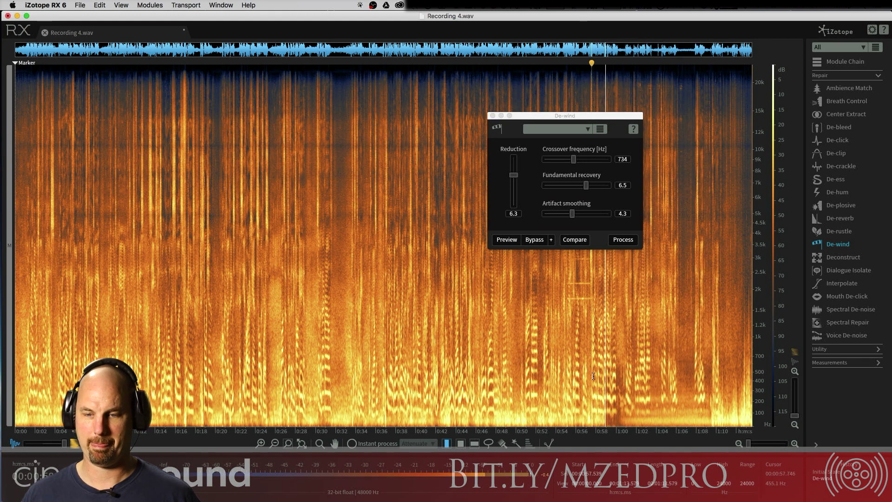
{"action": "key", "text": "super+equal"}
{"action": "key", "text": "super+equal"}
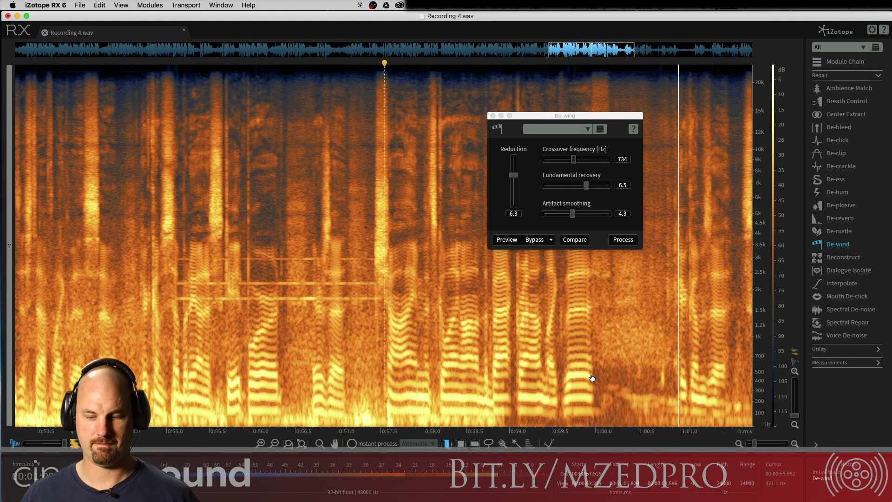
{"action": "key", "text": "super+minus"}
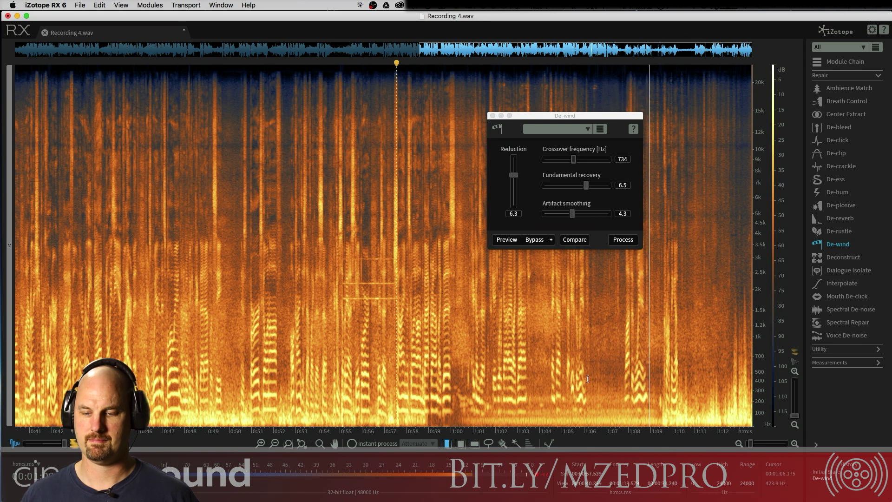
{"action": "key", "text": "space"}
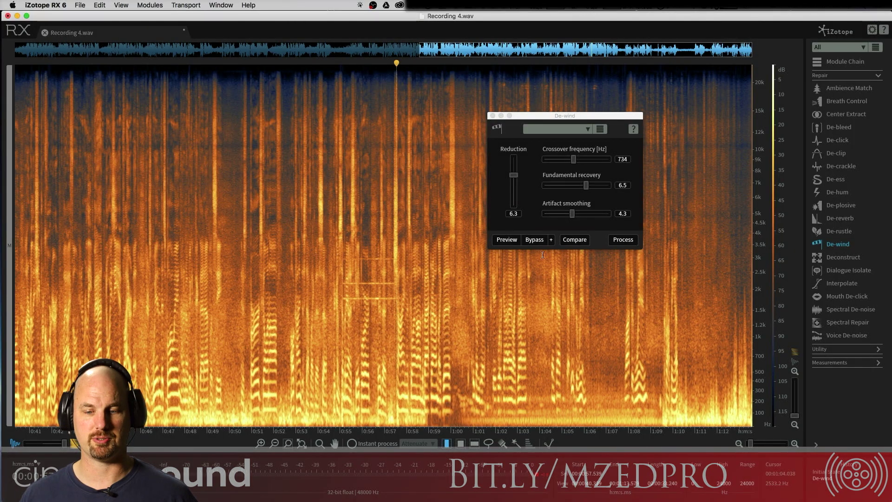
{"action": "key", "text": "super+z"}
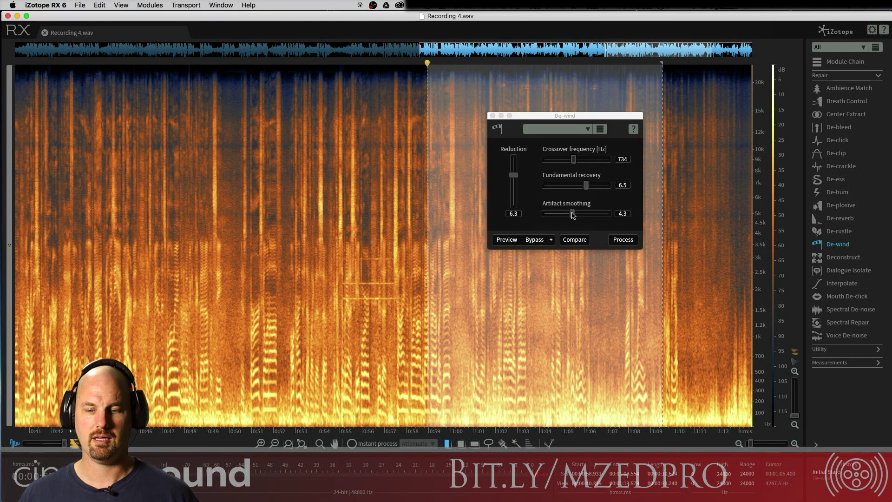
Step: Set De-wind's Reduction to 8.1, Fundamental recovery to 10.0 and Artifact smoothing to 0.0, test-process and play the selection, and undo the processing
{"action": "left_click_drag", "start_coordinate": [586, 185], "coordinate": [619, 187]}
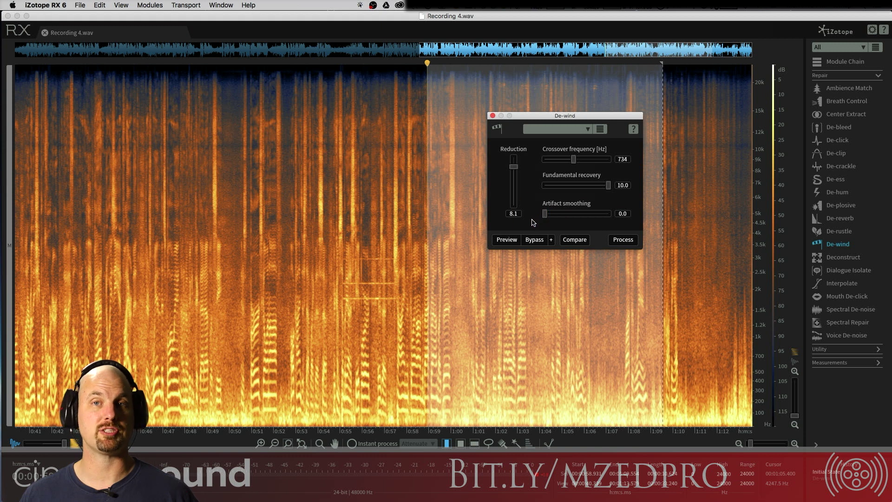
{"action": "left_click", "coordinate": [617, 244]}
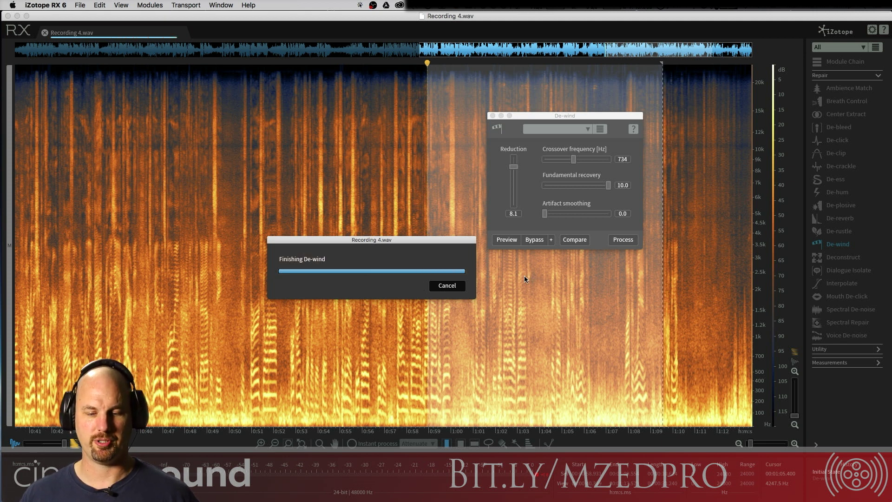
{"action": "key", "text": "space"}
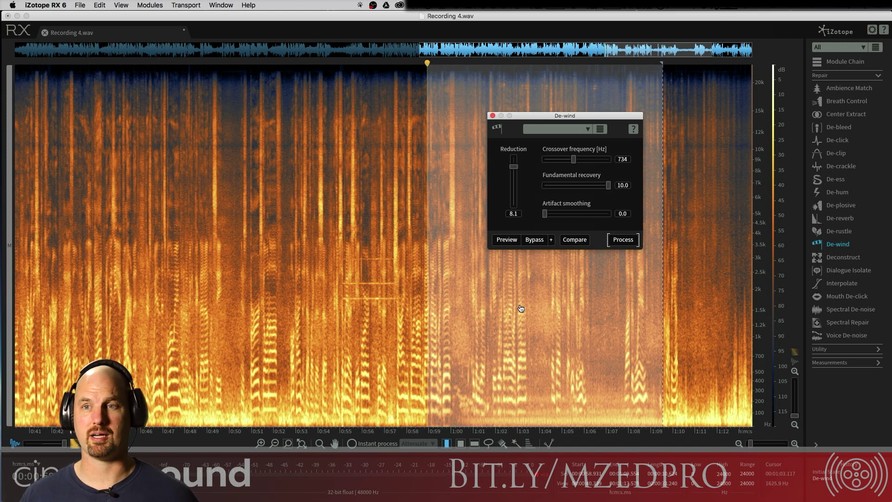
{"action": "key", "text": "super+z"}
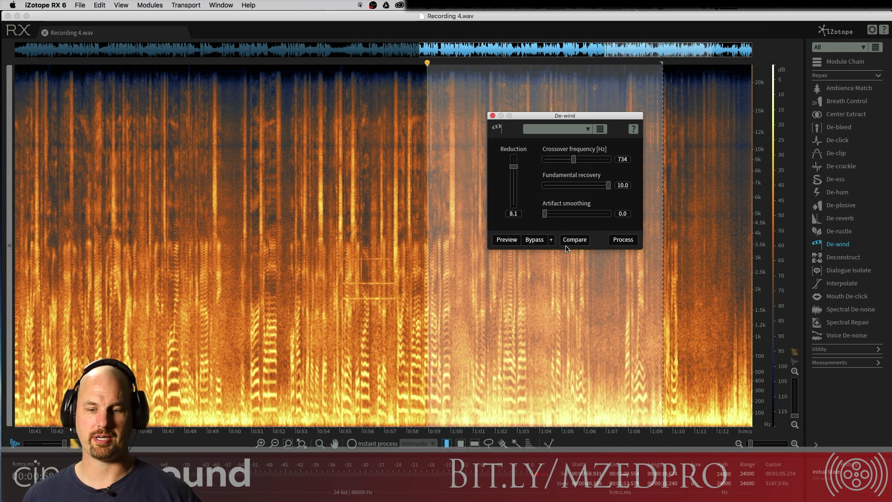
Step: Set De-wind's Artifact smoothing to 10.0 and Crossover frequency to 499 Hz, test-process and play the selection, and undo the processing
{"action": "left_click_drag", "start_coordinate": [544, 213], "coordinate": [664, 214]}
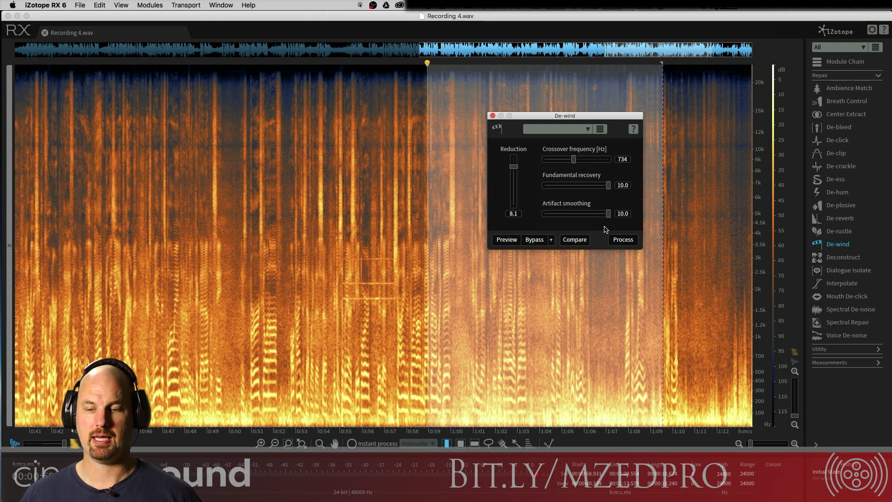
{"action": "left_click_drag", "start_coordinate": [573, 163], "coordinate": [558, 161]}
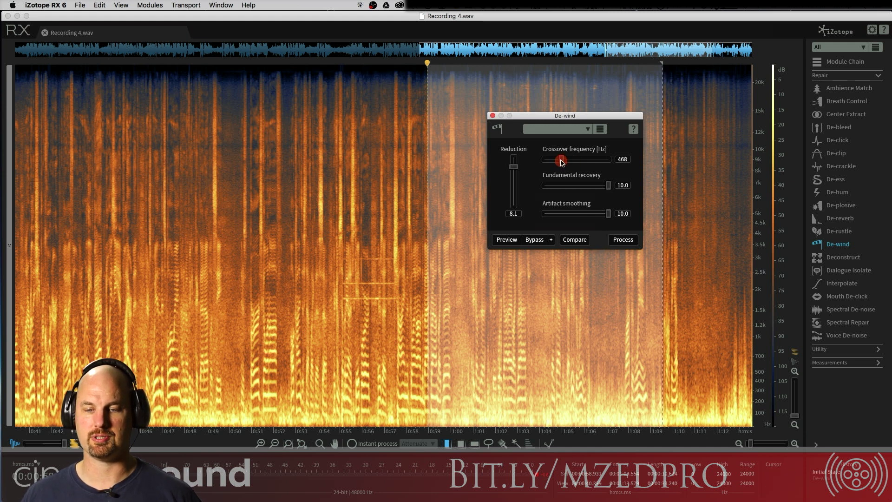
{"action": "left_click", "coordinate": [622, 240]}
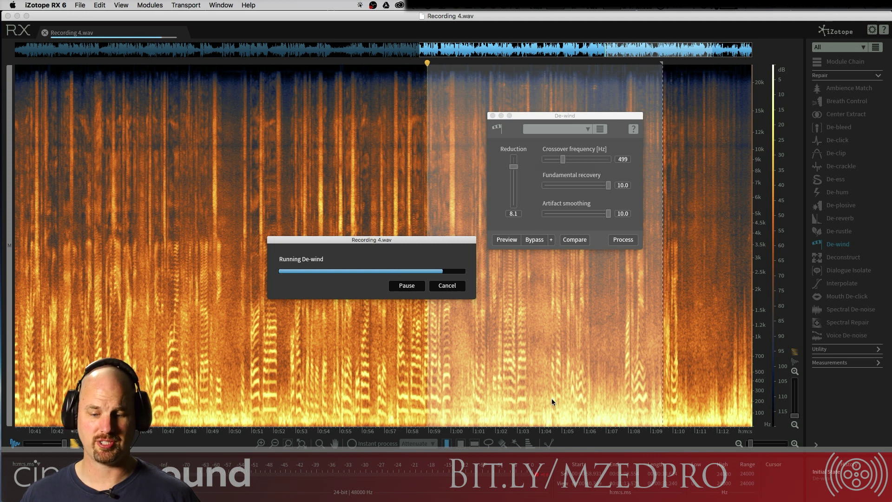
{"action": "key", "text": "space"}
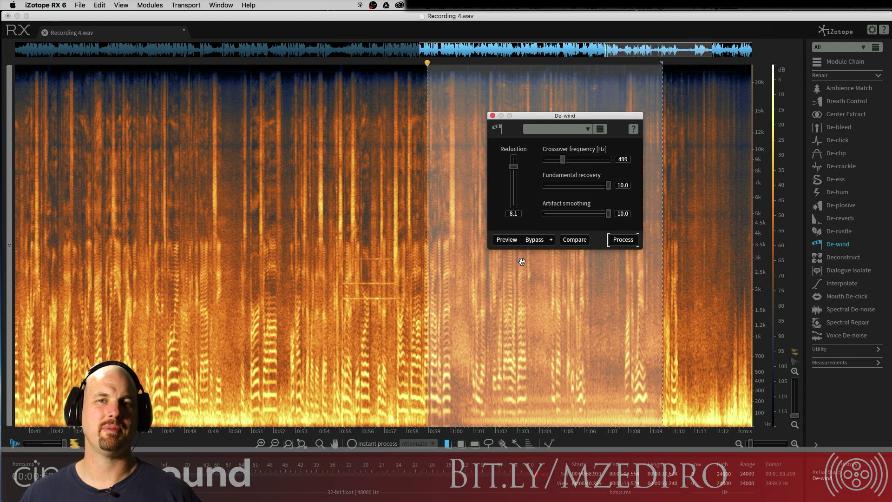
{"action": "left_click", "coordinate": [509, 243]}
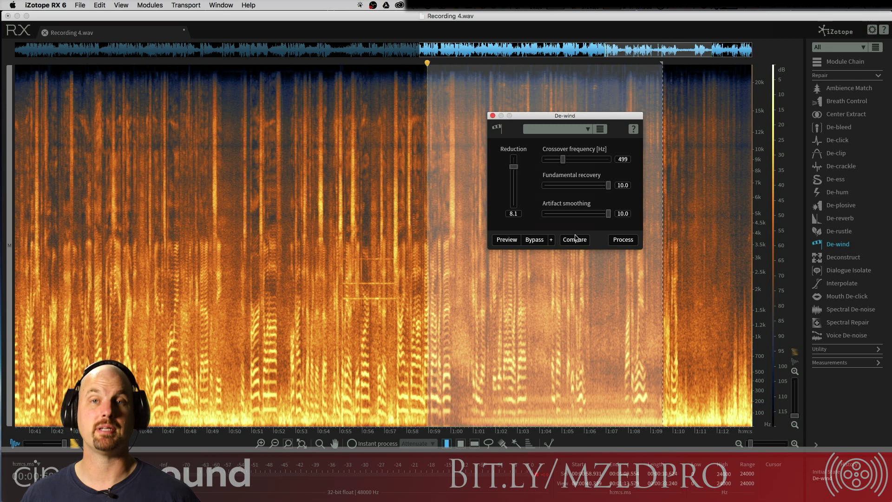
{"action": "key", "text": "super+z"}
Step: Set De-wind's Fundamental recovery to 0.0 and Crossover frequency to 509 Hz, process the selection and play the result
{"action": "left_click_drag", "start_coordinate": [606, 189], "coordinate": [543, 188]}
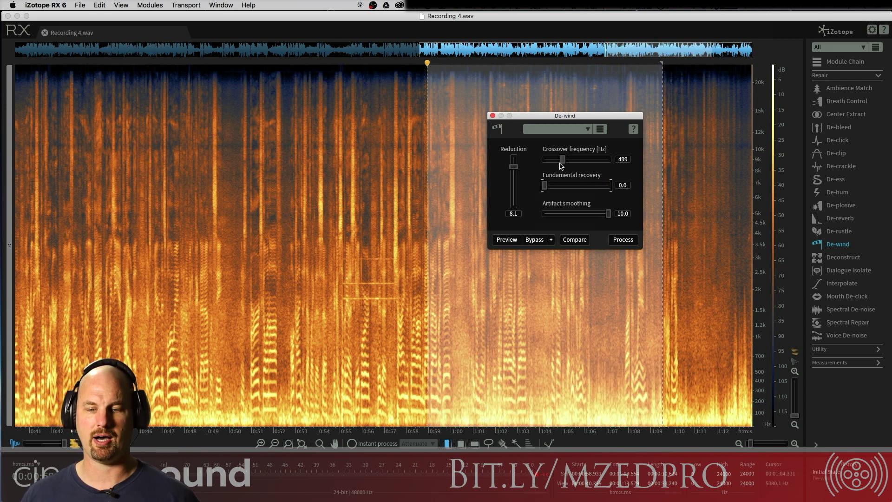
{"action": "left_click_drag", "start_coordinate": [565, 164], "coordinate": [563, 164]}
{"action": "left_click", "coordinate": [623, 239]}
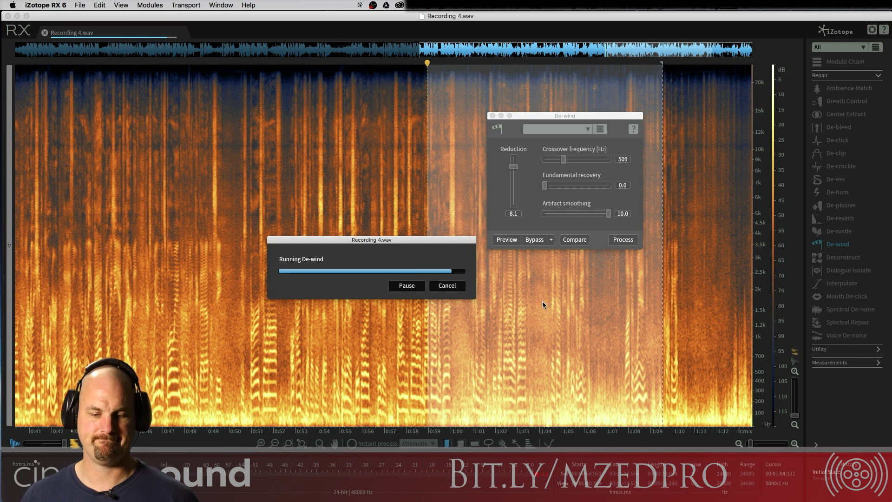
{"action": "key", "text": "space"}
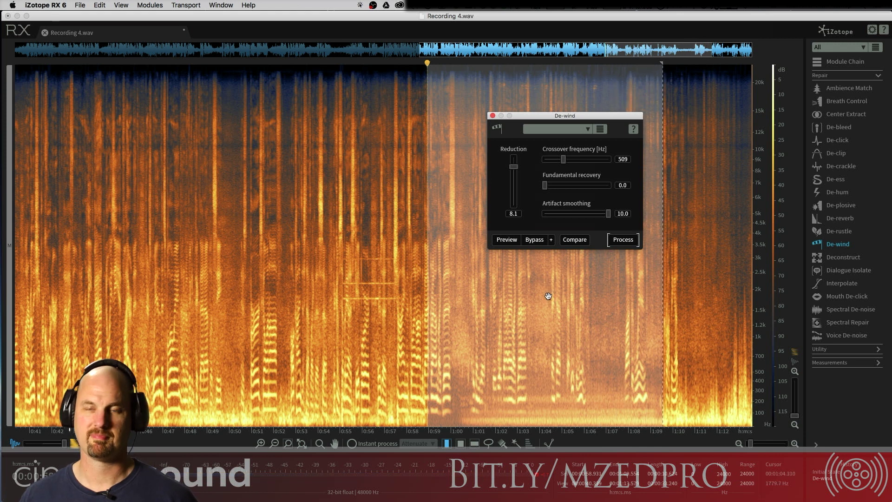
Step: Undo the last De-wind pass, reprocess the selection with Fundamental recovery at 4.6, and close De-wind
{"action": "left_click_drag", "start_coordinate": [544, 185], "coordinate": [576, 186]}
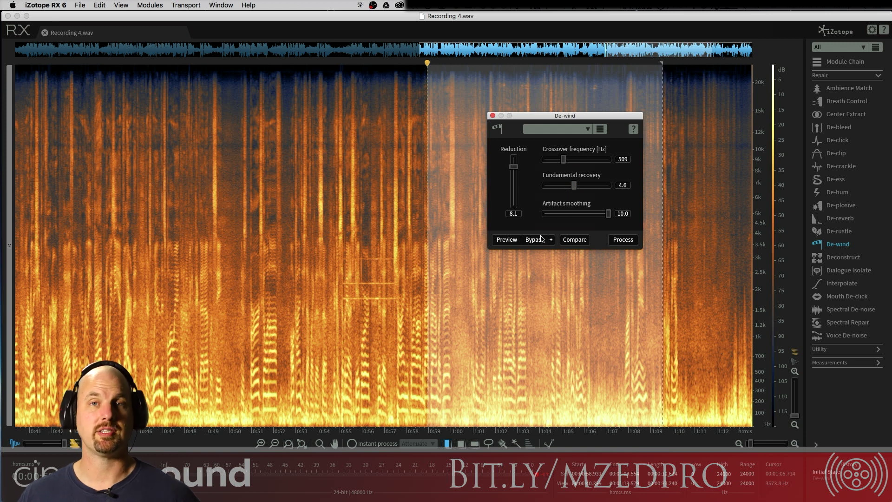
{"action": "left_click", "coordinate": [617, 242]}
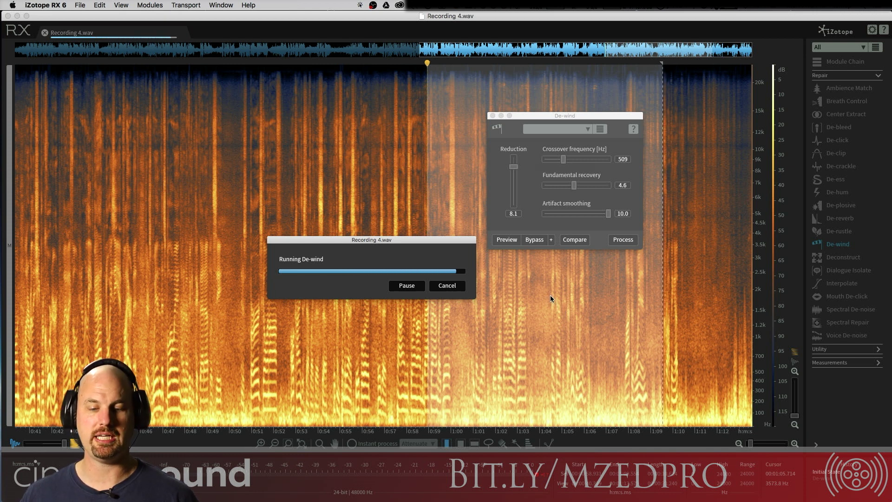
{"action": "left_click", "coordinate": [493, 116]}
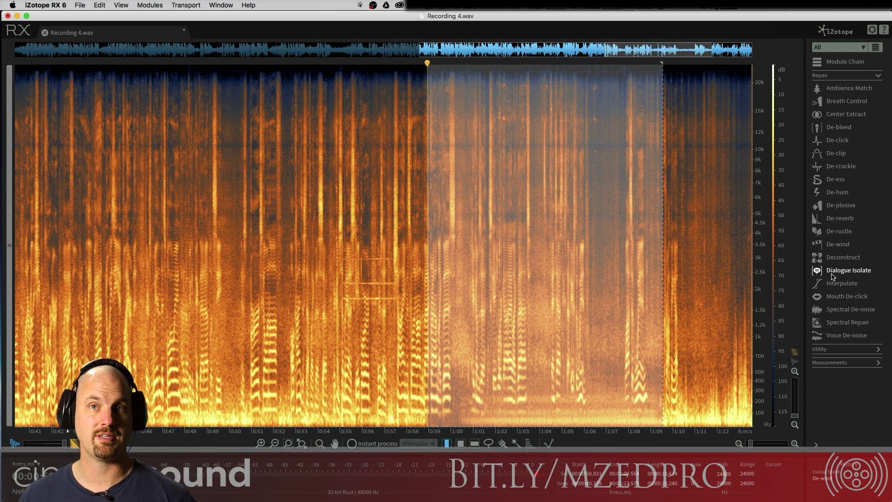
Step: Open Spectral De-noise and learn the noise profile from the speech-free gap between about 1:06 and 1:07
{"action": "left_click", "coordinate": [844, 309]}
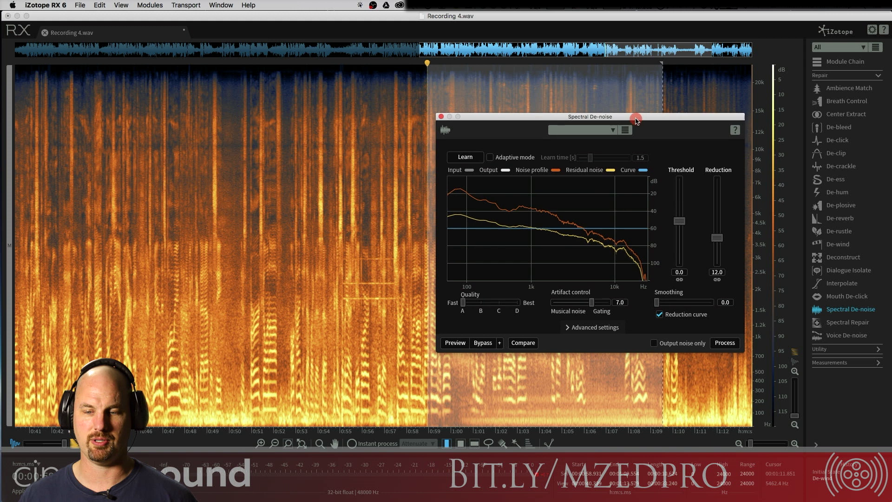
{"action": "left_click_drag", "start_coordinate": [600, 136], "coordinate": [250, 146]}
{"action": "left_click_drag", "start_coordinate": [544, 250], "coordinate": [444, 251]}
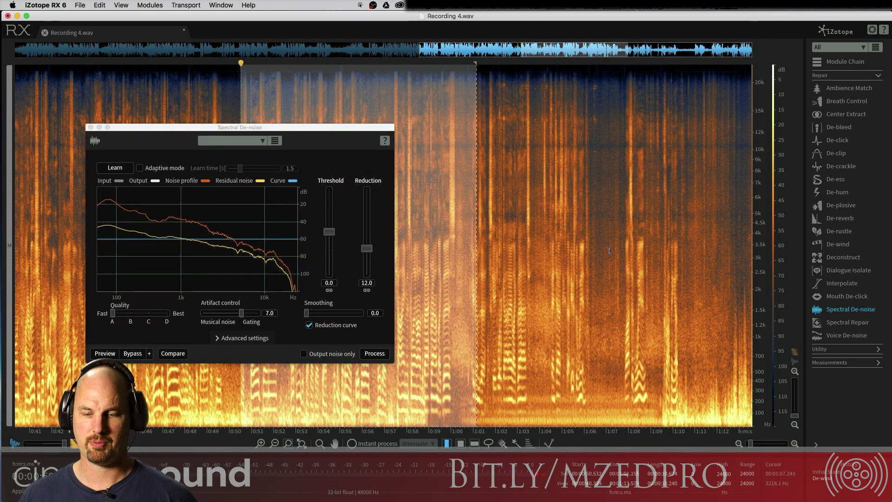
{"action": "left_click", "coordinate": [591, 246]}
{"action": "key", "text": "space"}
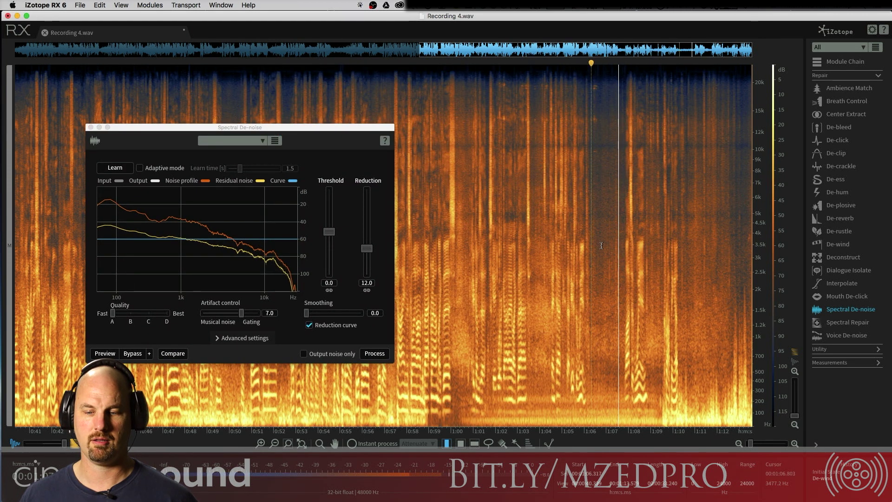
{"action": "left_click_drag", "start_coordinate": [593, 246], "coordinate": [611, 246]}
{"action": "key", "text": "space"}
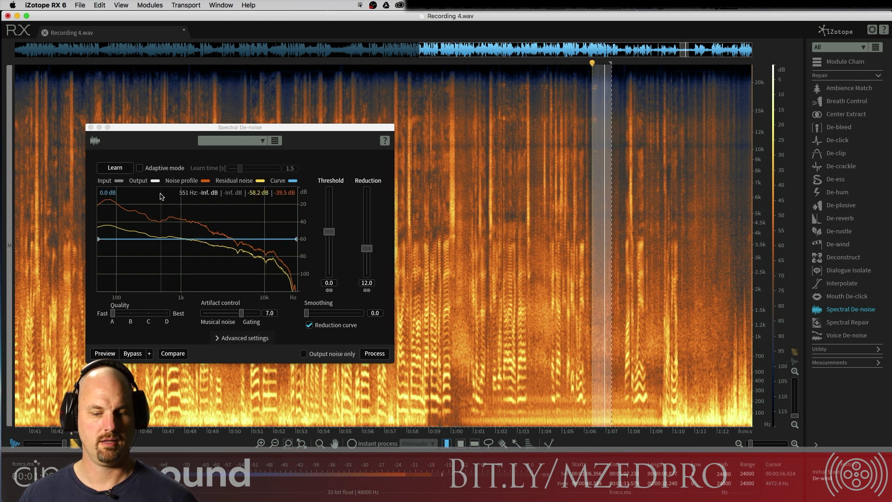
{"action": "left_click", "coordinate": [115, 168]}
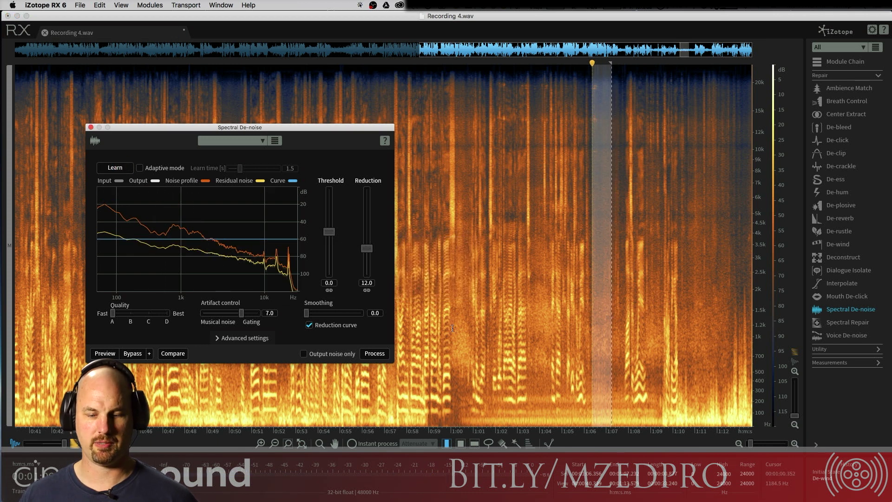
Step: Select about 1:00 to 1:09, set Artifact control 1.2, Quality D and Smoothing 10.0, disable the reduction curve, and preview
{"action": "left_click_drag", "start_coordinate": [452, 326], "coordinate": [662, 324]}
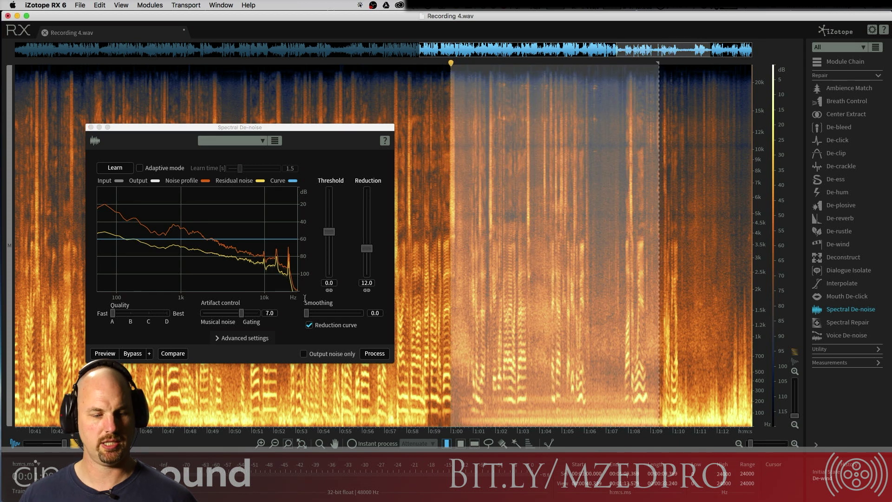
{"action": "left_click_drag", "start_coordinate": [242, 318], "coordinate": [197, 316]}
{"action": "left_click_drag", "start_coordinate": [113, 316], "coordinate": [188, 320]}
{"action": "left_click_drag", "start_coordinate": [306, 312], "coordinate": [361, 314]}
{"action": "left_click", "coordinate": [309, 325]}
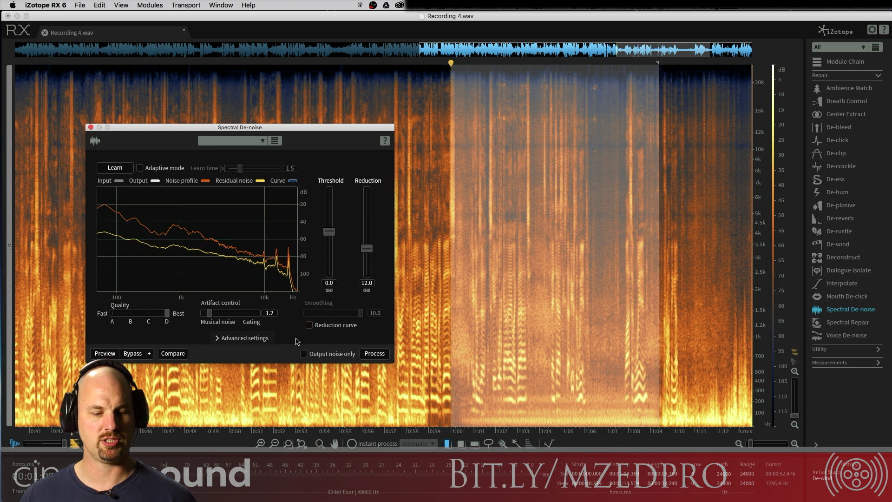
{"action": "left_click", "coordinate": [105, 354]}
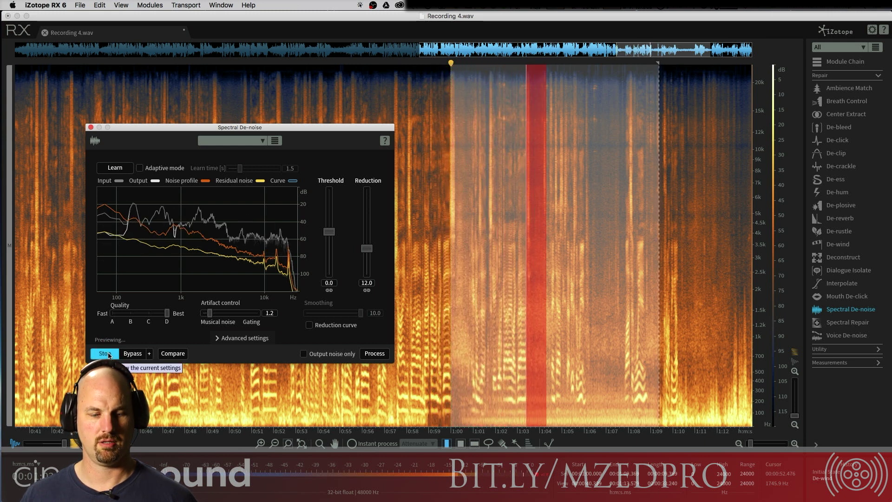
{"action": "left_click", "coordinate": [106, 354]}
Step: In Spectral De-noise's advanced settings, set Algorithm Behavior smoothing to 10.0, Whitening to 3.7 and Knee to 1.8, and process the selection
{"action": "left_click", "coordinate": [238, 340]}
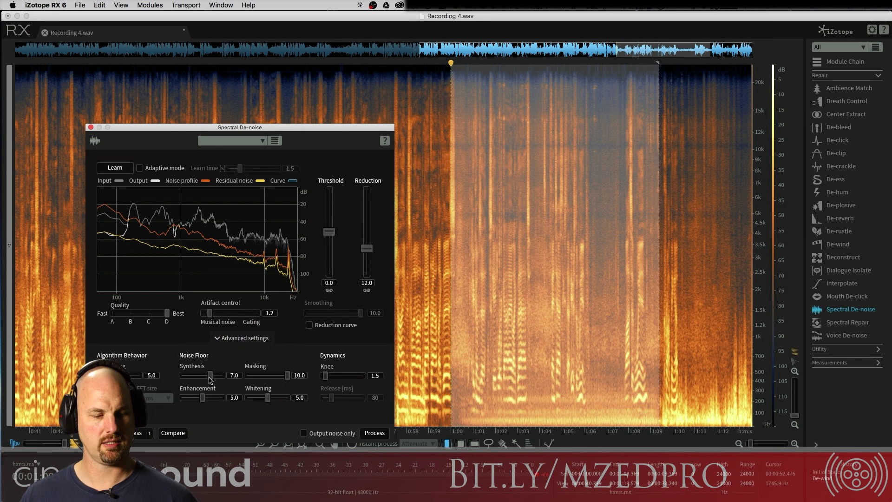
{"action": "mouse_move", "coordinate": [268, 397]}
{"action": "left_mouse_down"}
{"action": "mouse_move", "coordinate": [275, 397]}
{"action": "mouse_move", "coordinate": [264, 399]}
{"action": "left_mouse_up"}
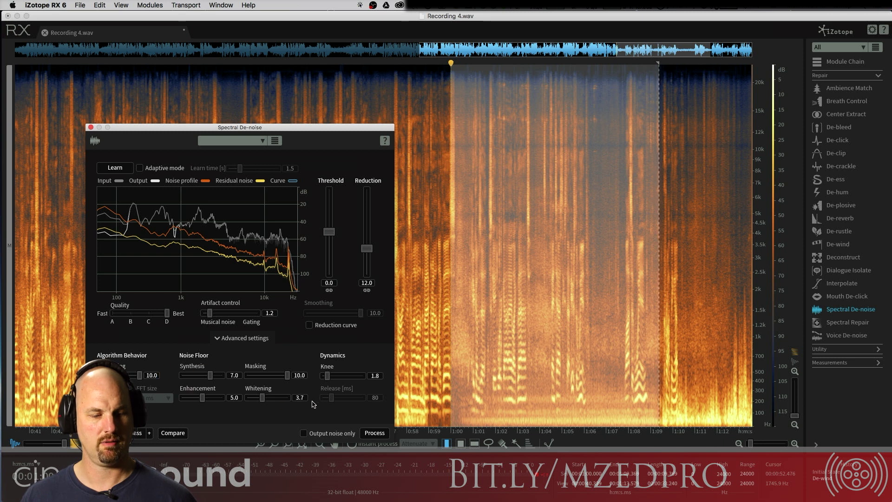
{"action": "left_click", "coordinate": [373, 433]}
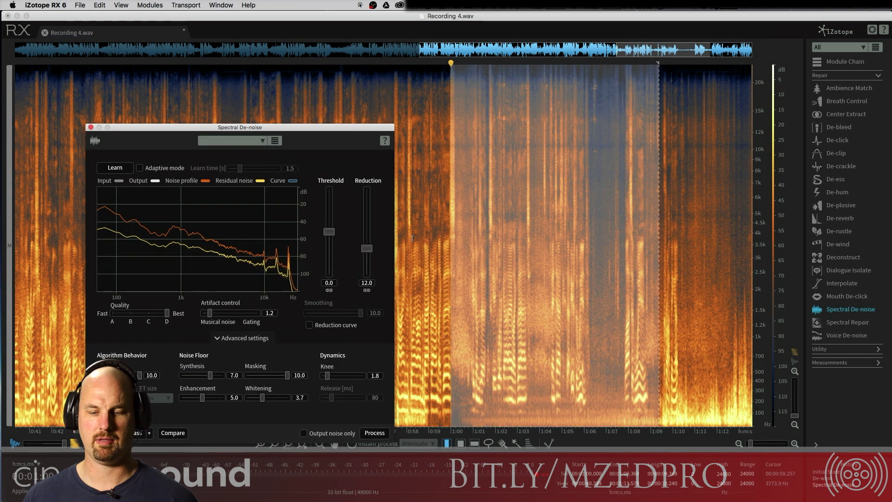
Step: Play the de-noised passage from about 0:59 and close Spectral De-noise
{"action": "left_click", "coordinate": [434, 231]}
{"action": "key", "text": "space"}
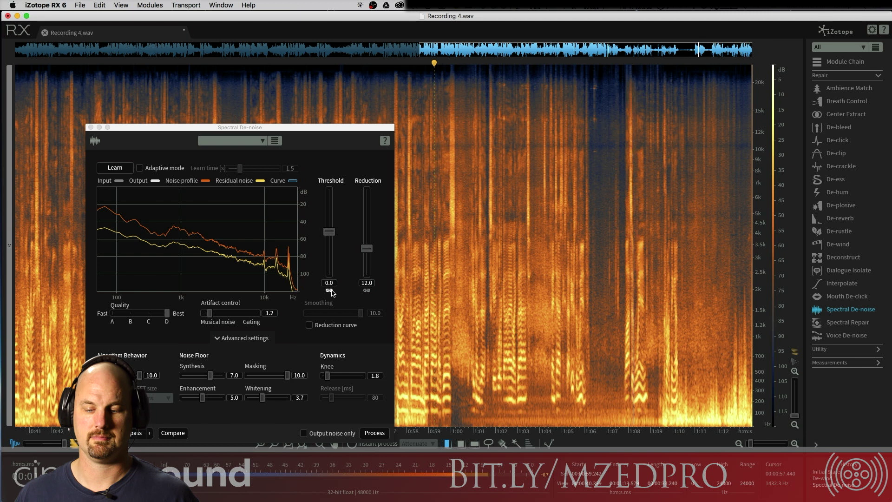
{"action": "key", "text": "space"}
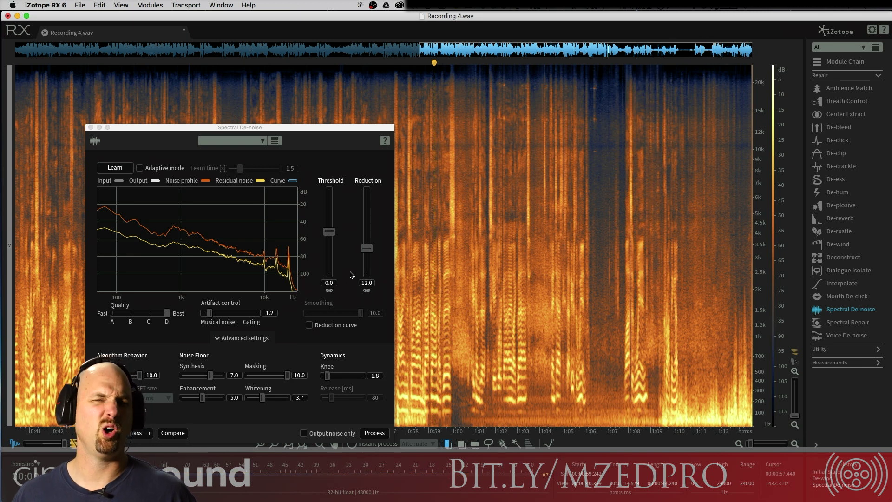
{"action": "left_click", "coordinate": [91, 128]}
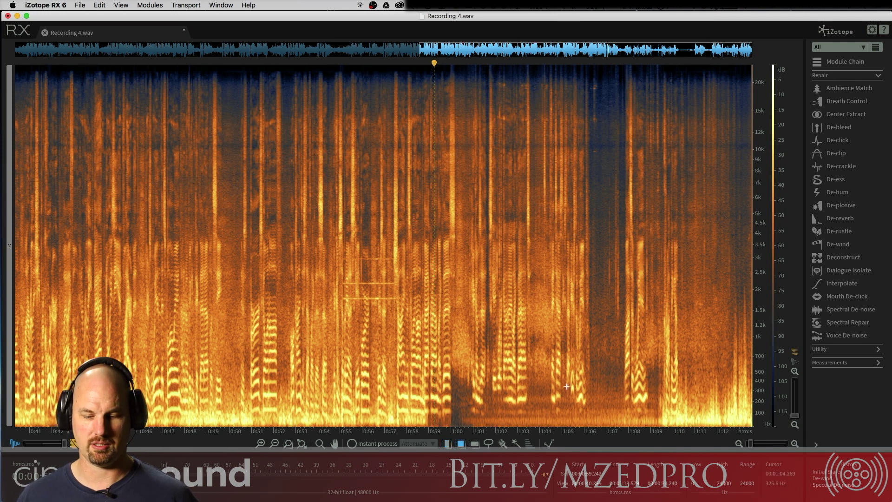
Step: Select the low-frequency rumble below about 87 Hz from roughly 1:00 to 1:09 and play only that band
{"action": "left_click_drag", "start_coordinate": [460, 415], "coordinate": [658, 429]}
{"action": "key", "text": "space"}
{"action": "key", "text": "space"}
{"action": "key", "text": "space"}
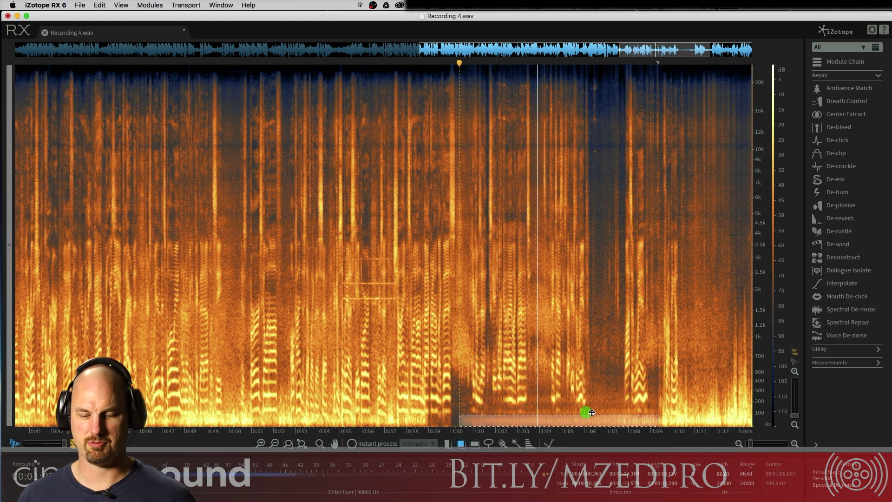
Step: Lasso the rumble beneath the speech harmonics, up to about 150 Hz from 1:00 to 1:09, and process it with Silence
{"action": "right_click", "coordinate": [652, 413]}
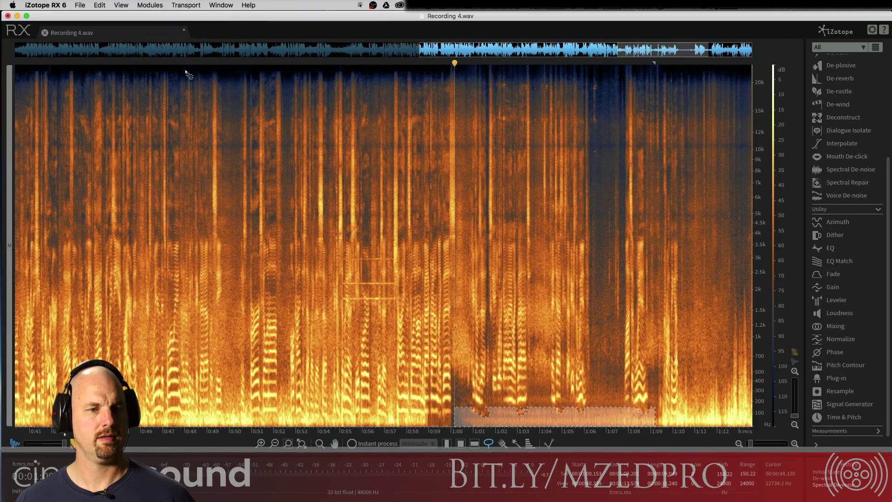
{"action": "left_click", "coordinate": [150, 5]}
{"action": "mouse_move", "coordinate": [185, 25]}
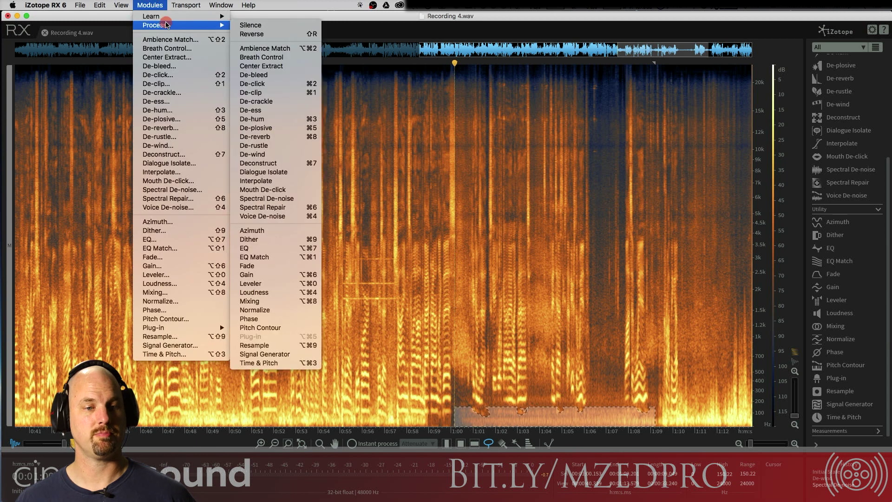
{"action": "left_click", "coordinate": [284, 25]}
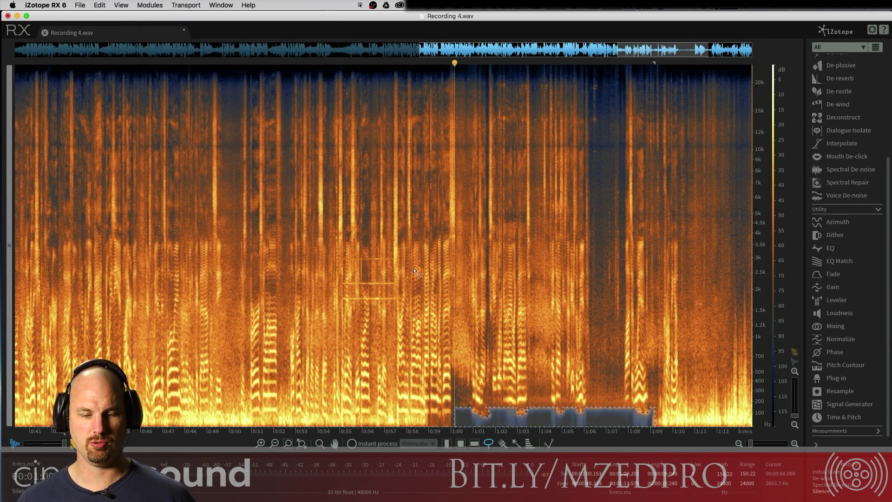
Step: Clear the rumble selection and play the cleaned passage from about 0:59
{"action": "left_click", "coordinate": [421, 271]}
{"action": "left_click", "coordinate": [428, 274]}
{"action": "key", "text": "space"}
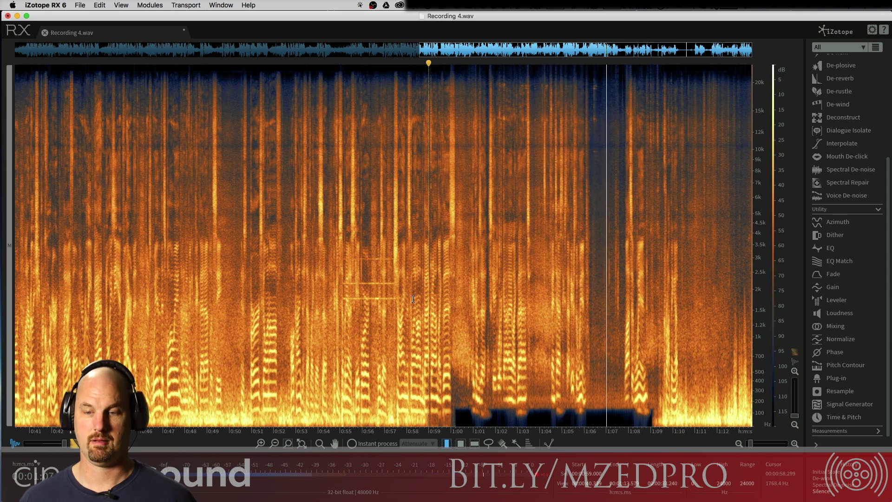
{"action": "key", "text": "space"}
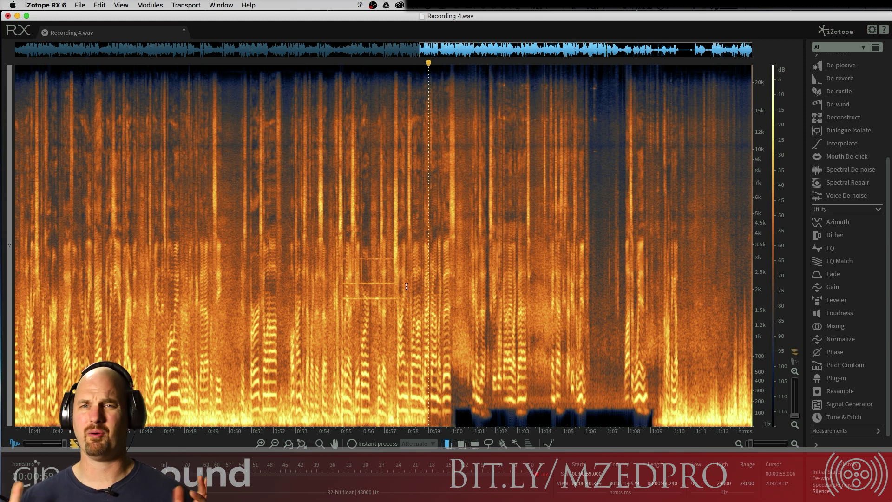
Step: Undo the Silence, Spectral De-noise and De-wind edits and play the original passage for comparison
{"action": "key", "text": "super+z"}
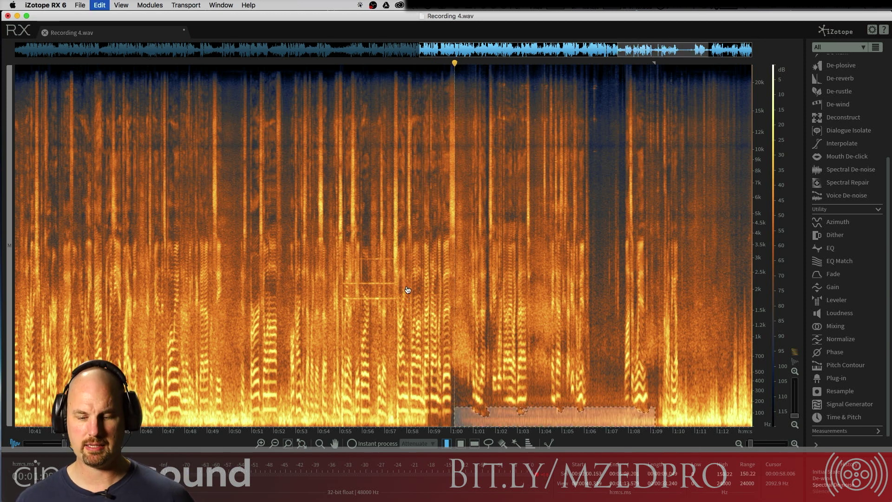
{"action": "key", "text": "super+z"}
{"action": "key", "text": "super+z"}
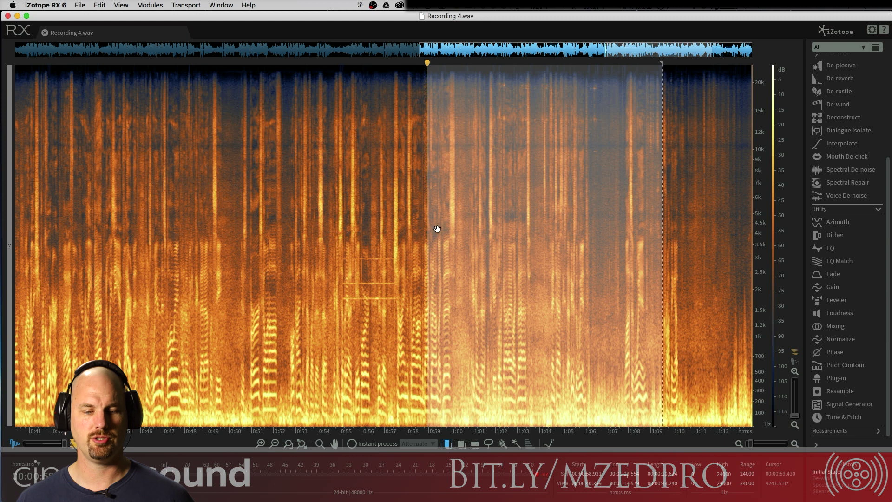
{"action": "key", "text": "space"}
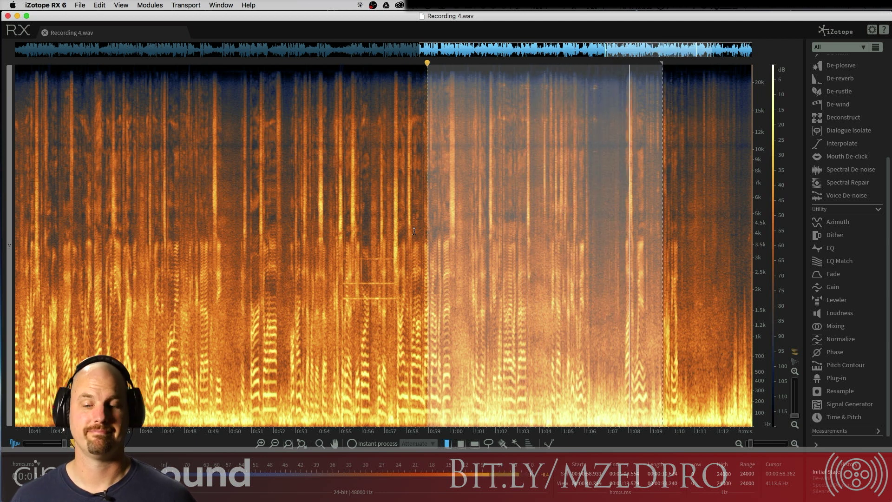
{"action": "key", "text": "space"}
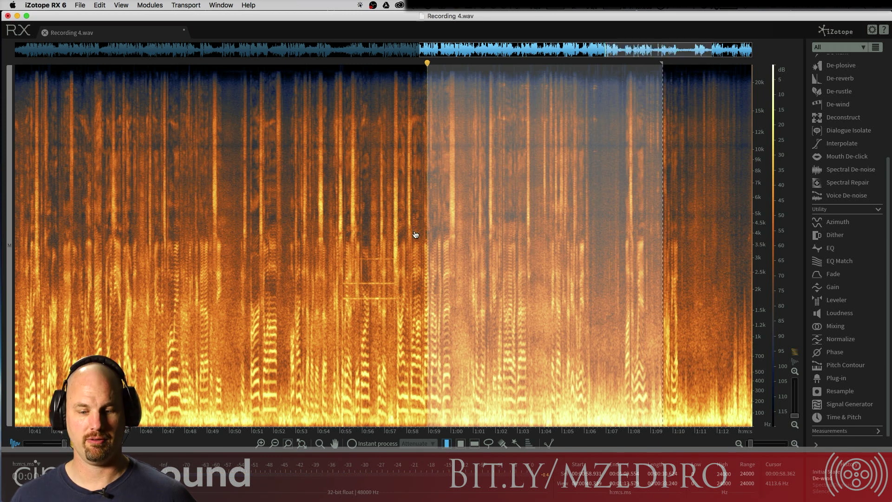
Step: Redo the De-wind, Spectral De-noise and Silence edits and play the cleaned passage from about 1:00
{"action": "key", "text": "super+shift+z"}
{"action": "key", "text": "super+shift+z"}
{"action": "key", "text": "super+shift+z"}
{"action": "key", "text": "space"}
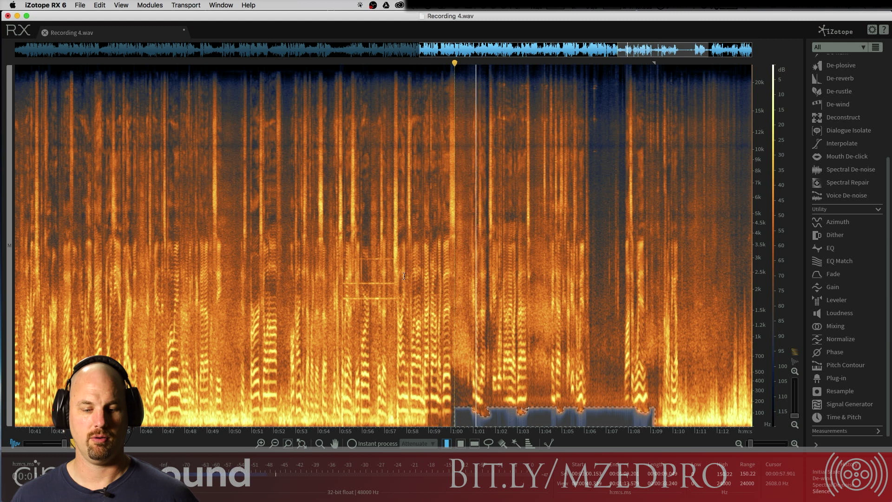
{"action": "left_click", "coordinate": [456, 220]}
{"action": "key", "text": "space"}
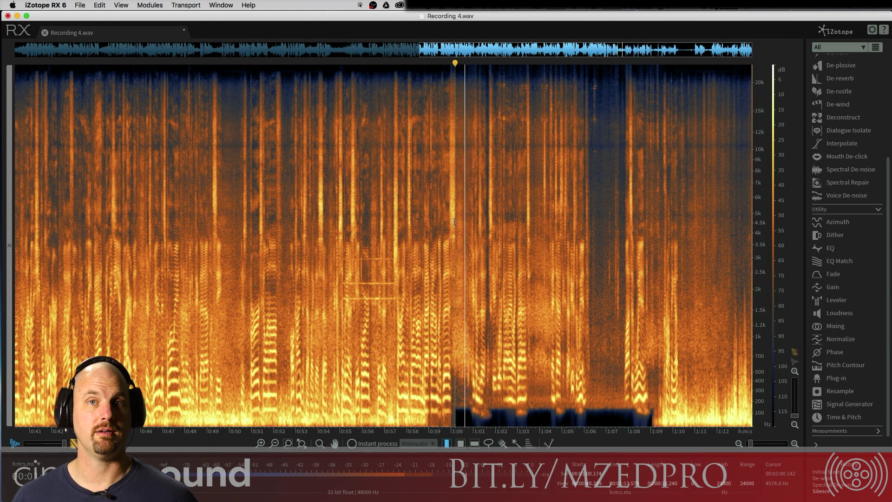
{"action": "key", "text": "space"}
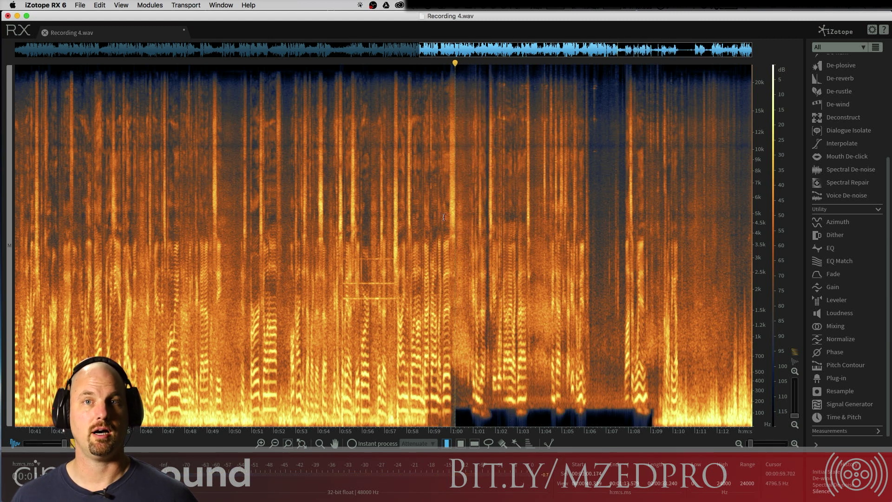